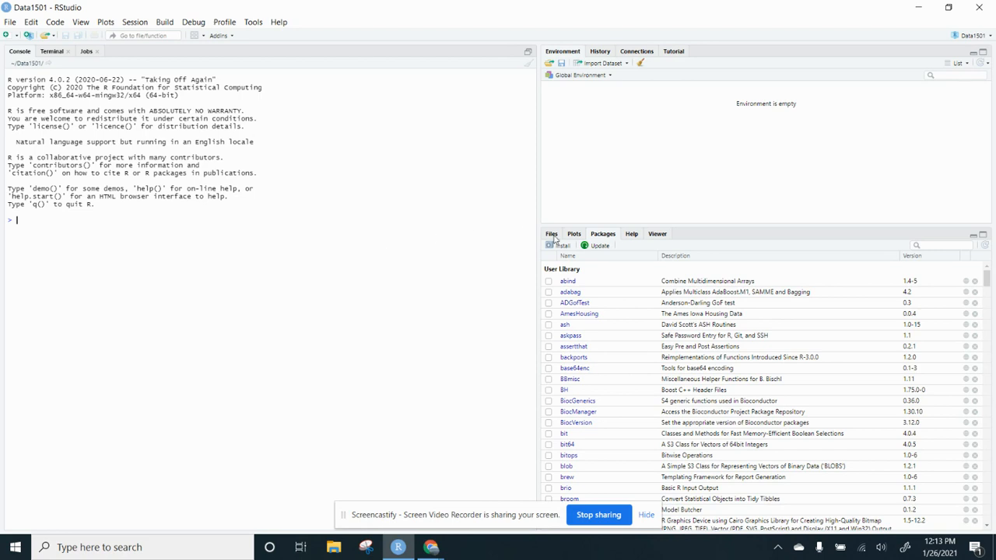
Look through the project's Files, Terminal, Jobs, Console, History and Connections views.
click(550, 234)
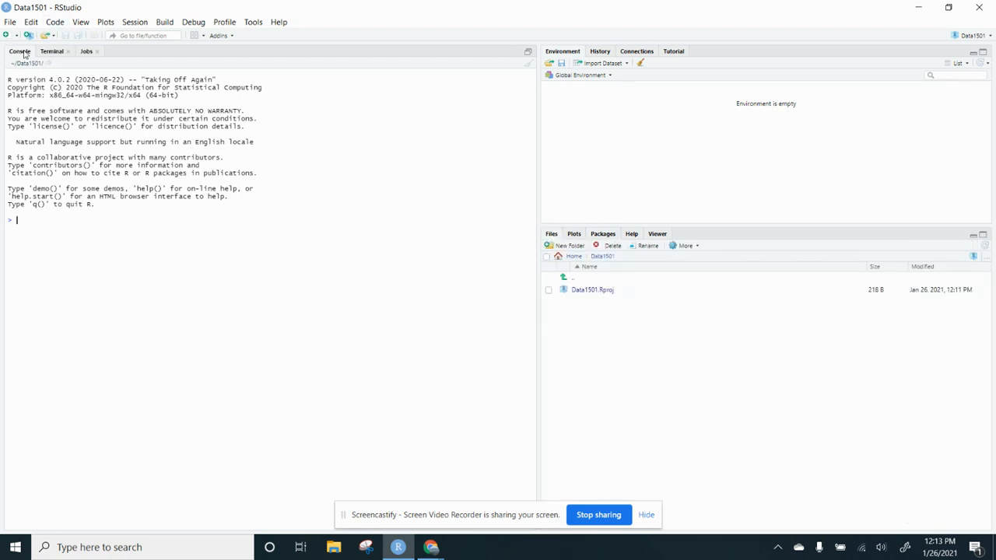
click(48, 51)
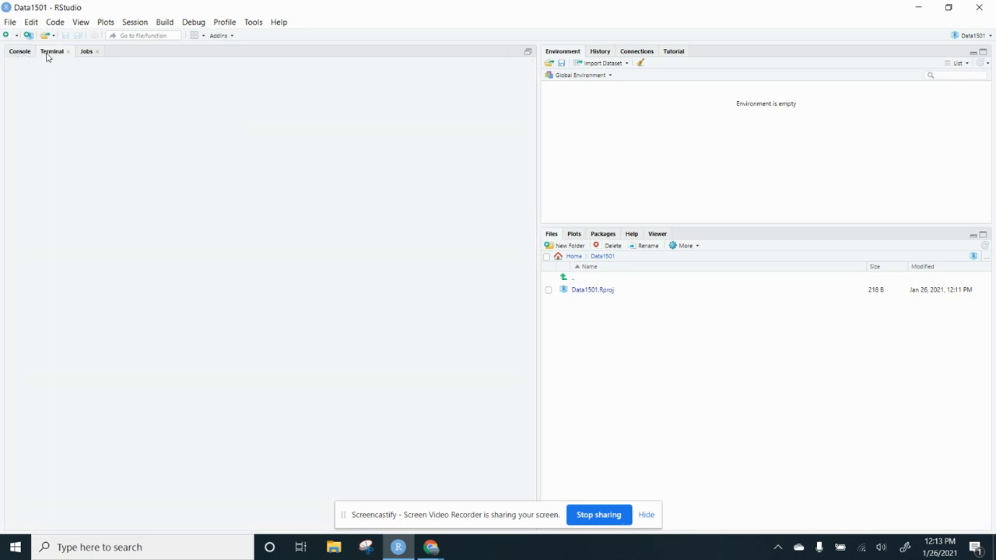
click(85, 51)
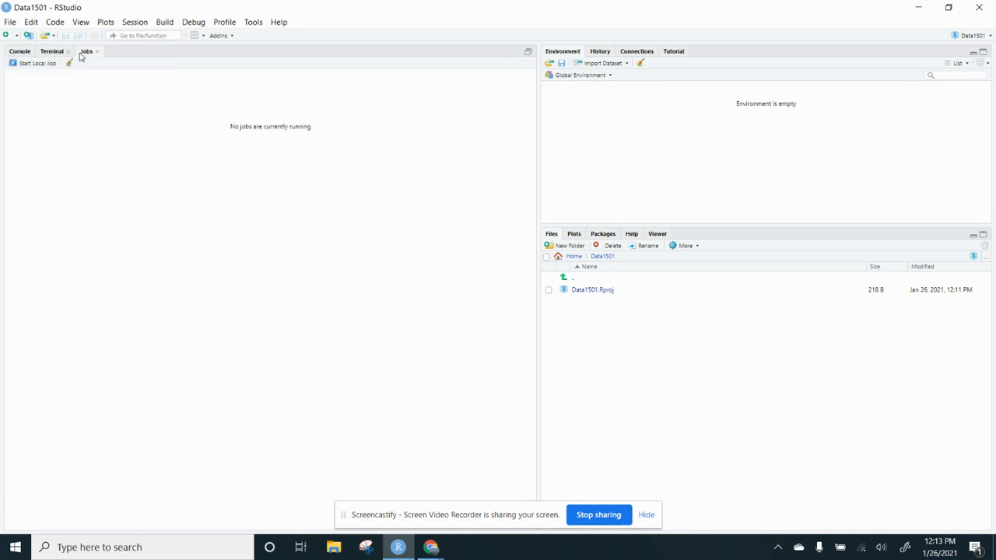
click(21, 51)
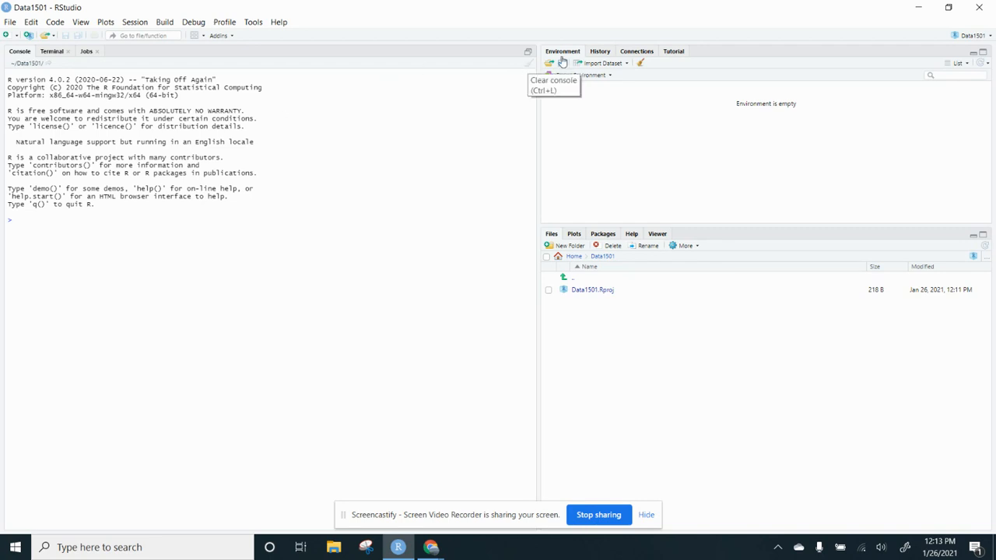
click(600, 51)
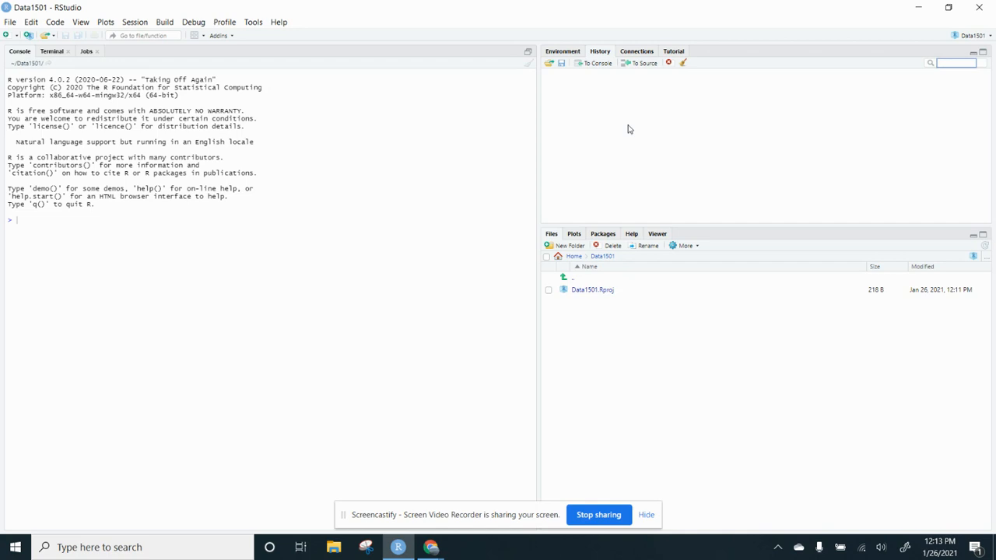
click(628, 55)
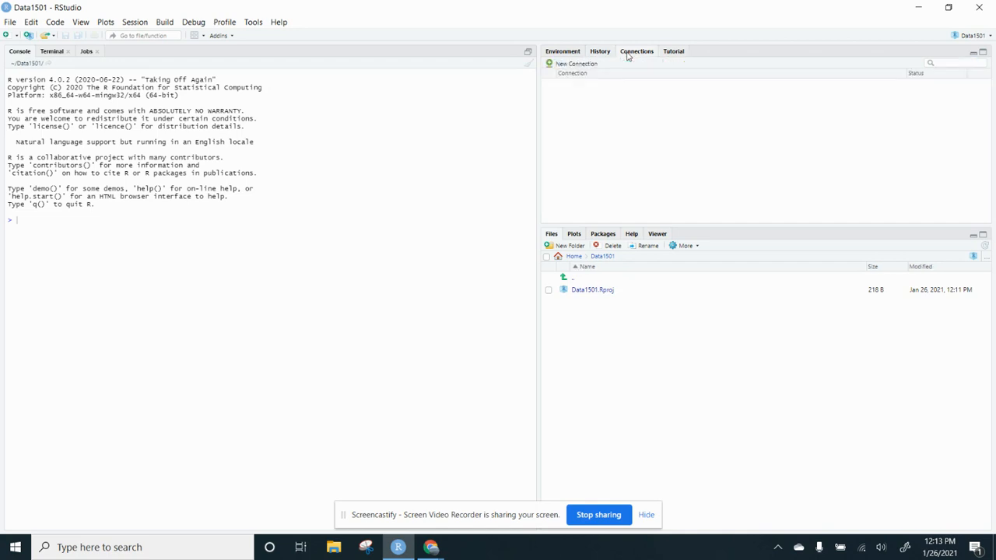
Install the learnr package required to run the RStudio tutorials.
click(668, 52)
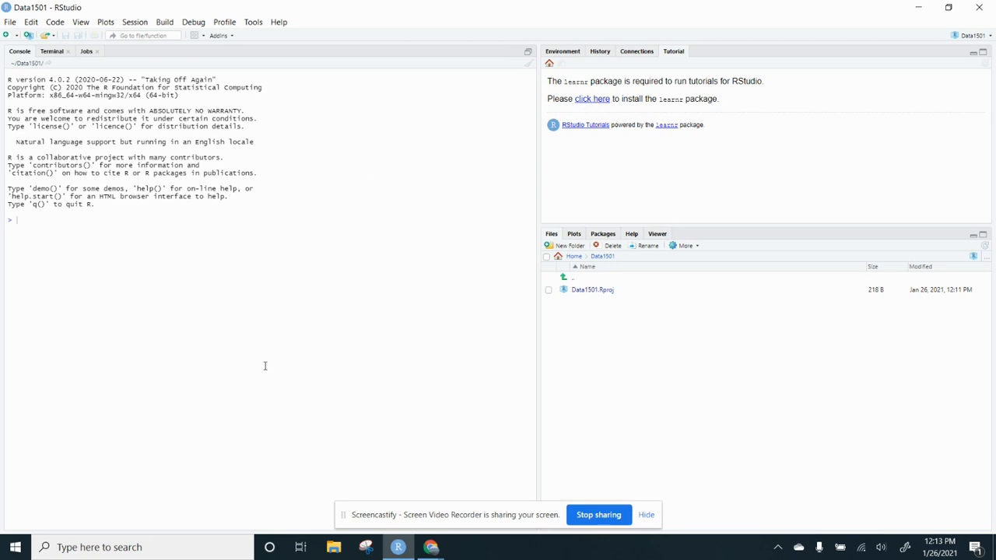
click(593, 100)
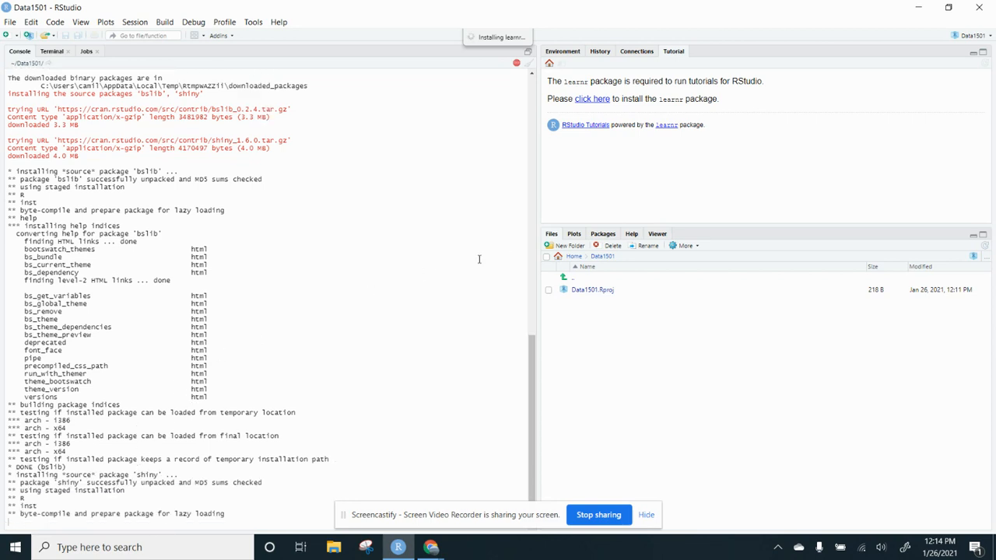
Install the car package from the CRAN repository into the default library, with dependencies.
click(601, 233)
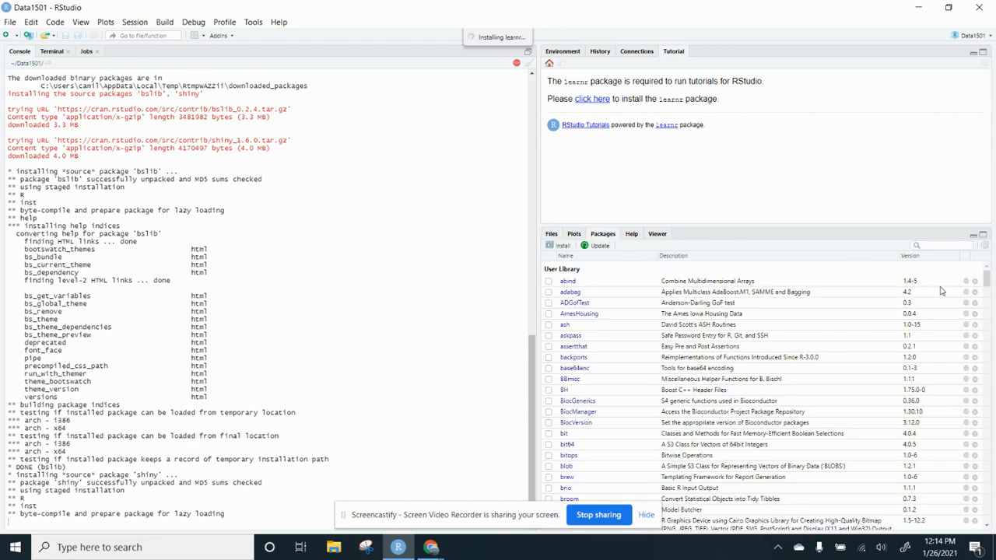
drag(986, 279, 993, 409)
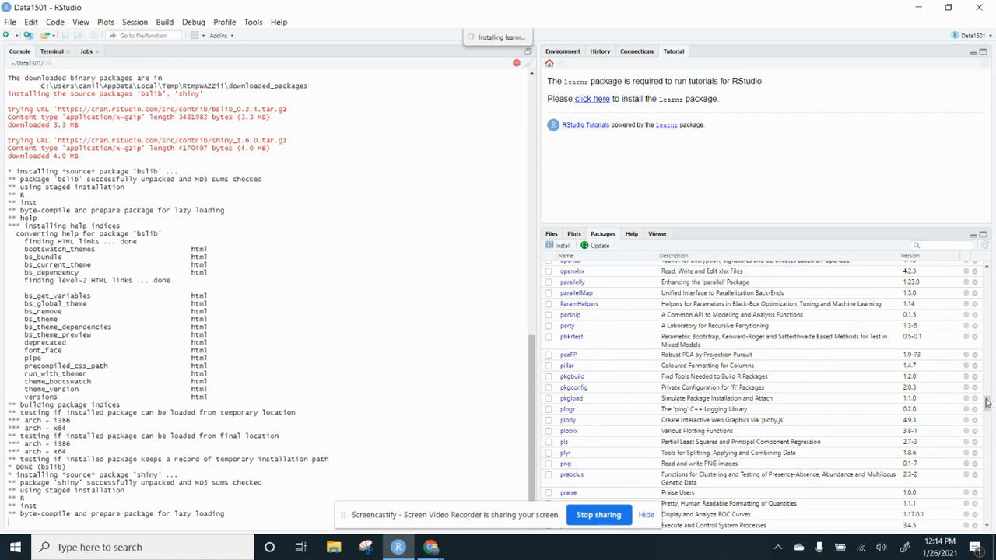
drag(984, 402, 992, 424)
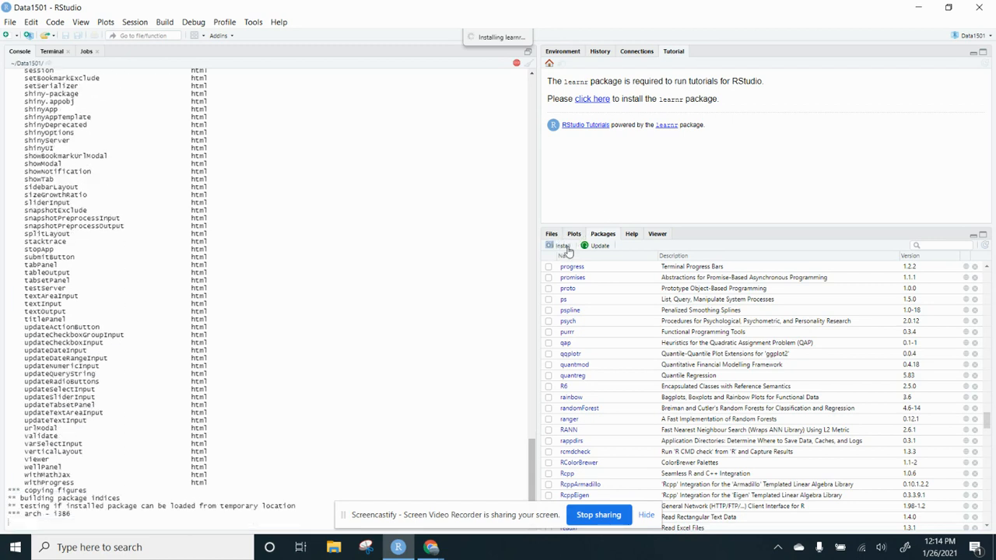
click(562, 246)
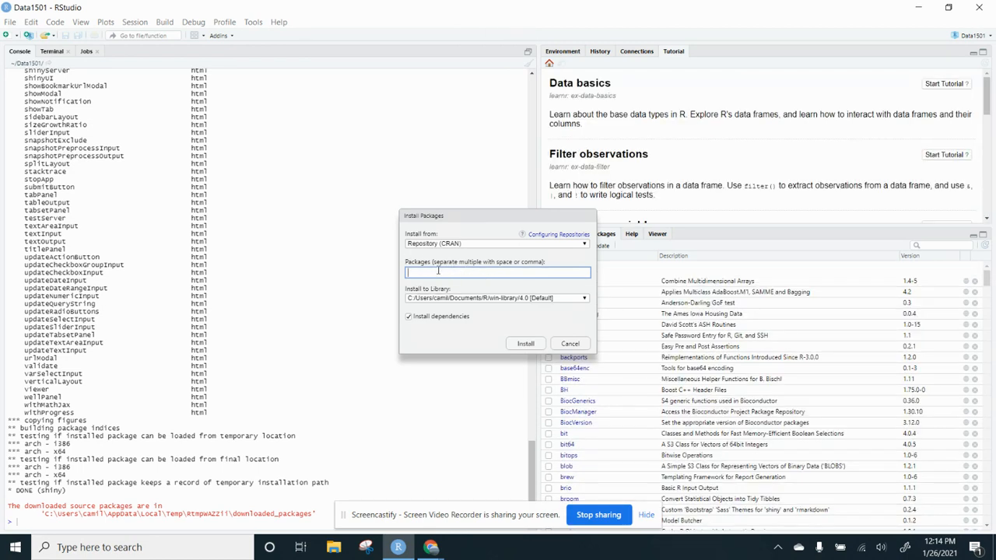
text(car)
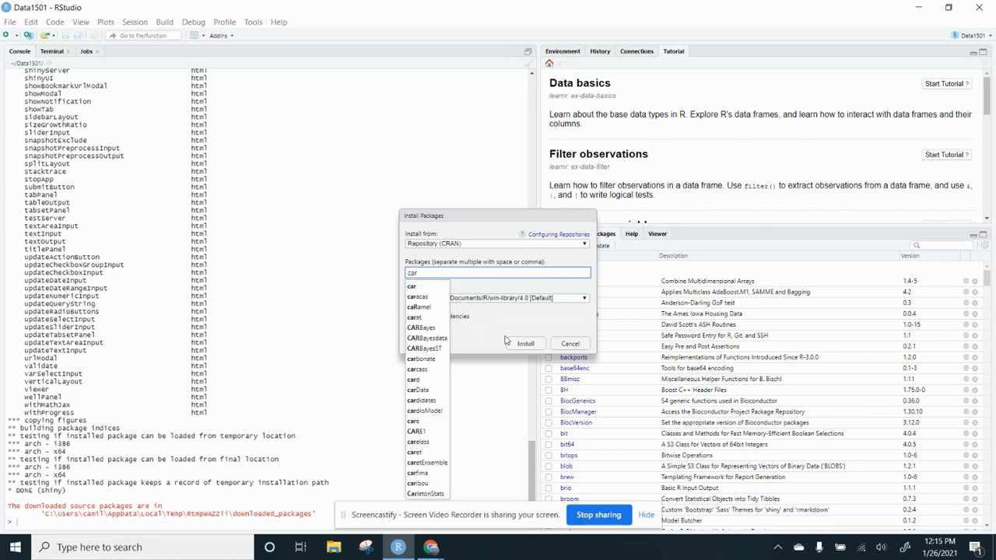
click(411, 287)
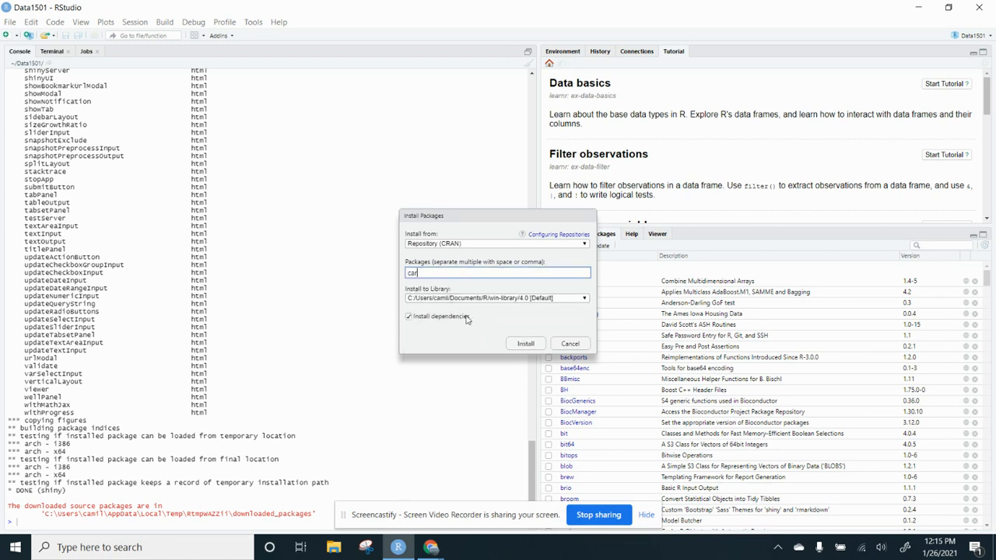
click(518, 345)
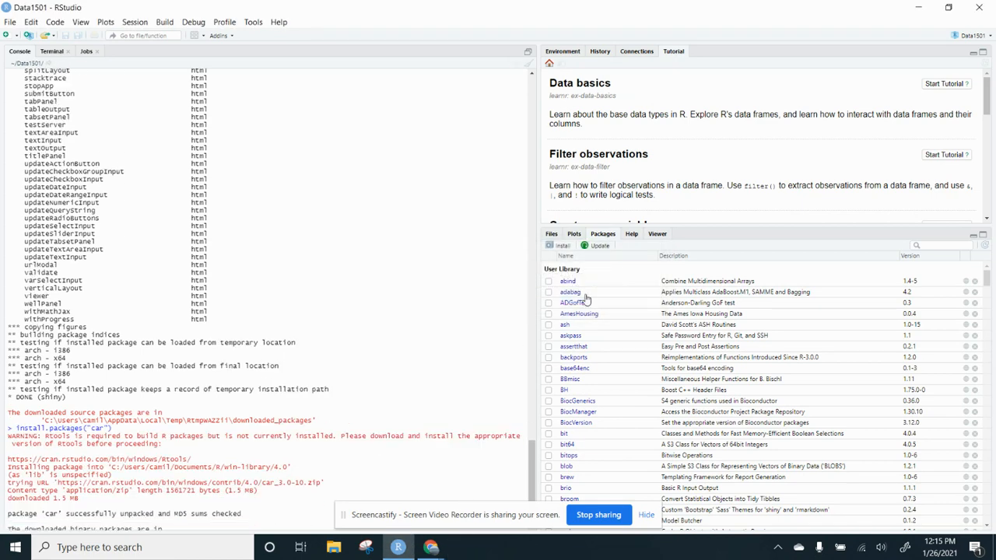
Check the installed packages for available updates without installing any of them.
click(600, 248)
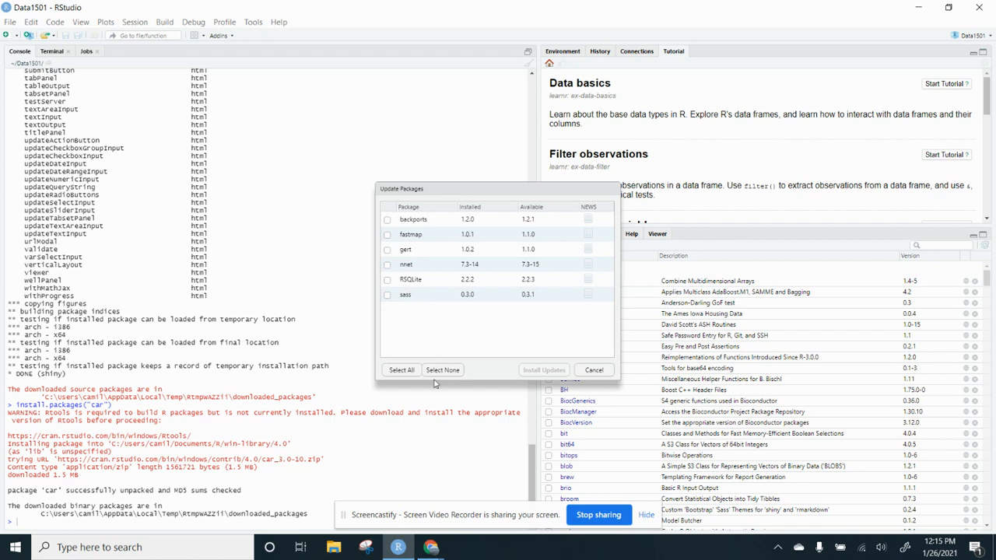
click(399, 370)
click(596, 370)
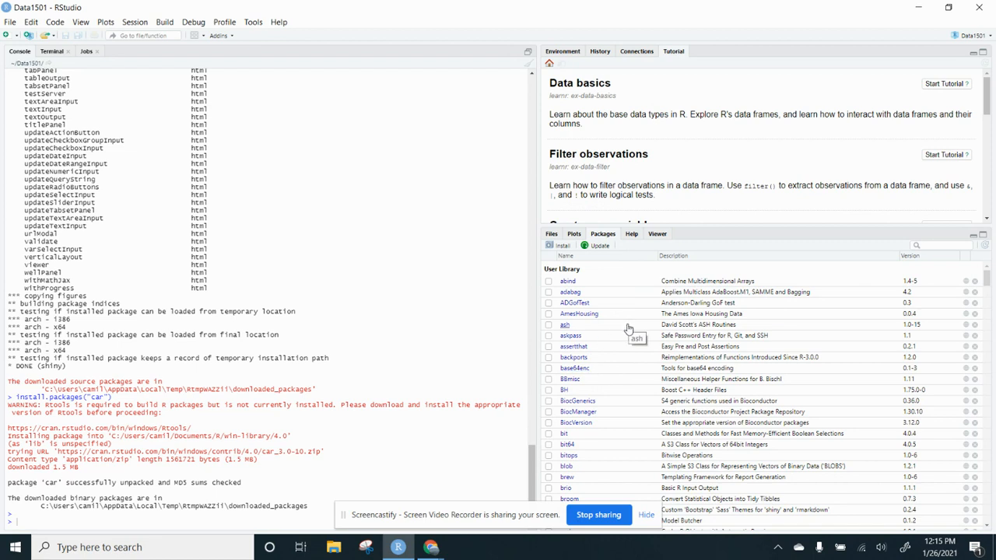
Review the plot export options and the general project options of Data1501.Rproj without changing anything.
click(576, 236)
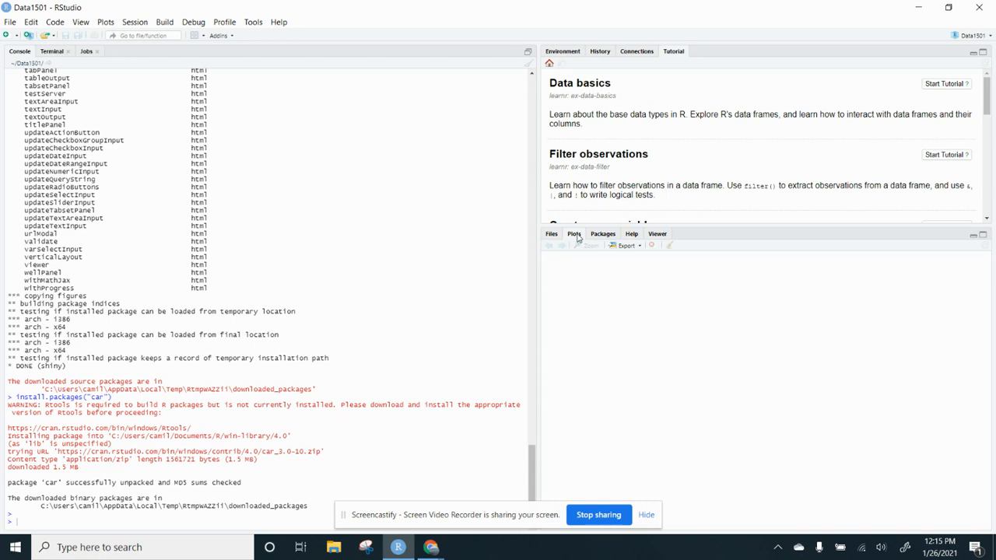
click(637, 246)
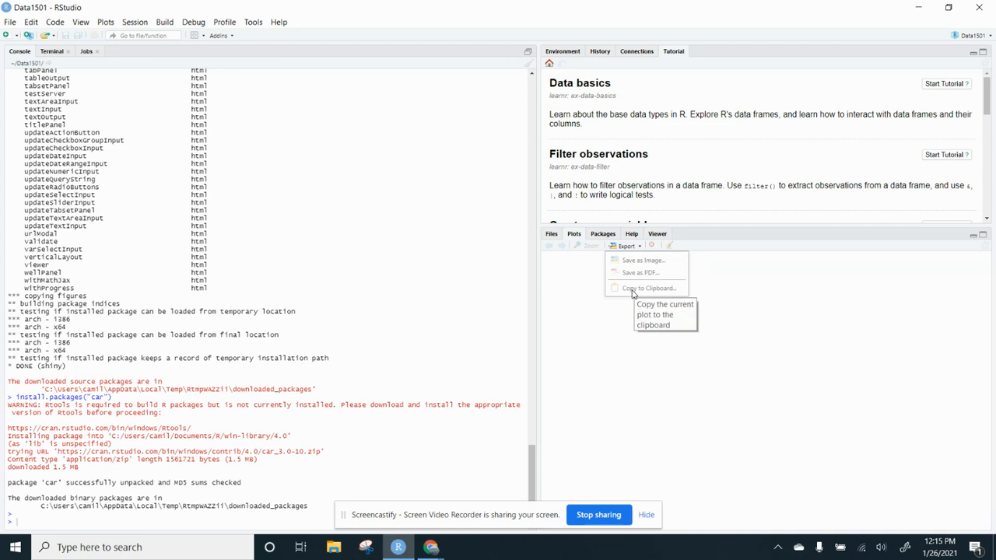
click(552, 235)
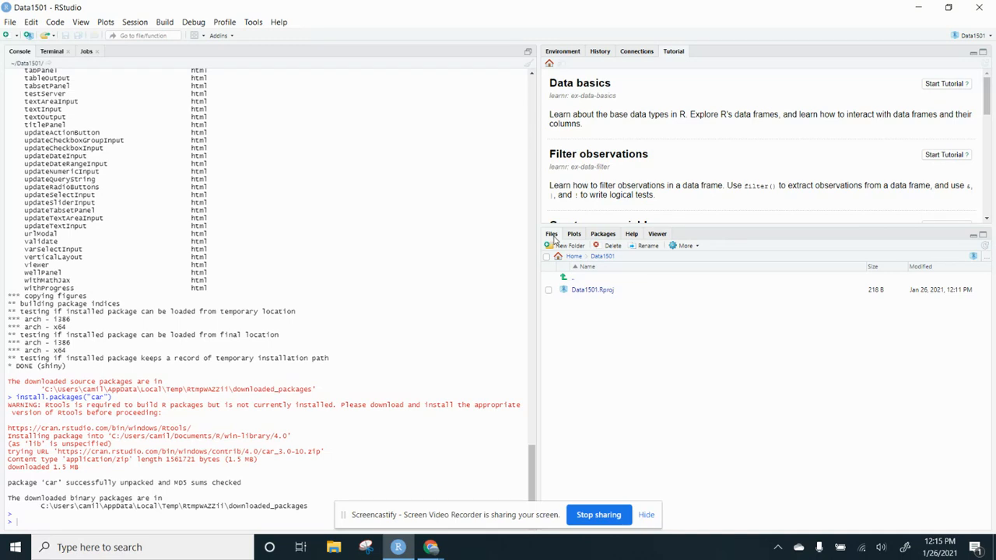
click(590, 295)
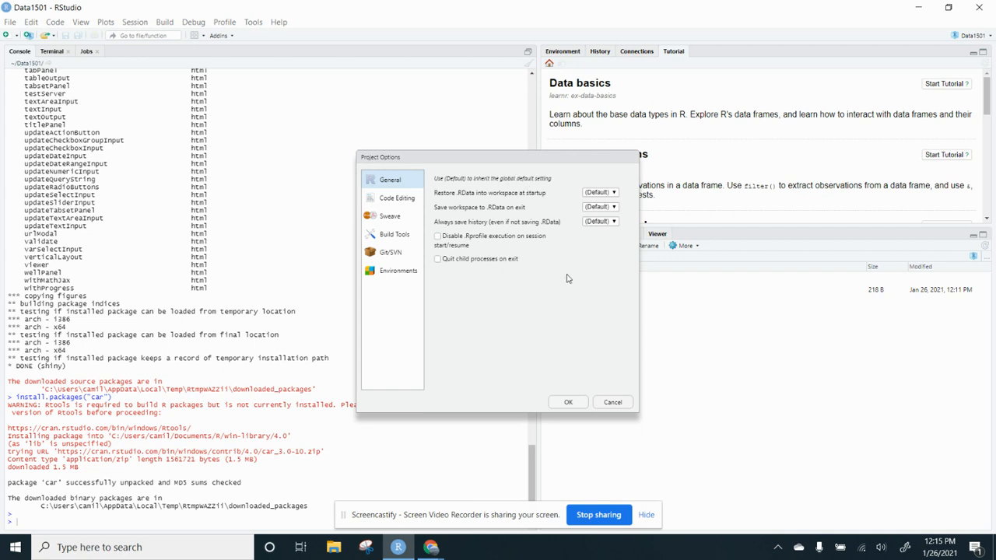
click(613, 403)
View the empty Viewer and read the tidymodels_packages help page in the tidymodels documentation.
click(658, 235)
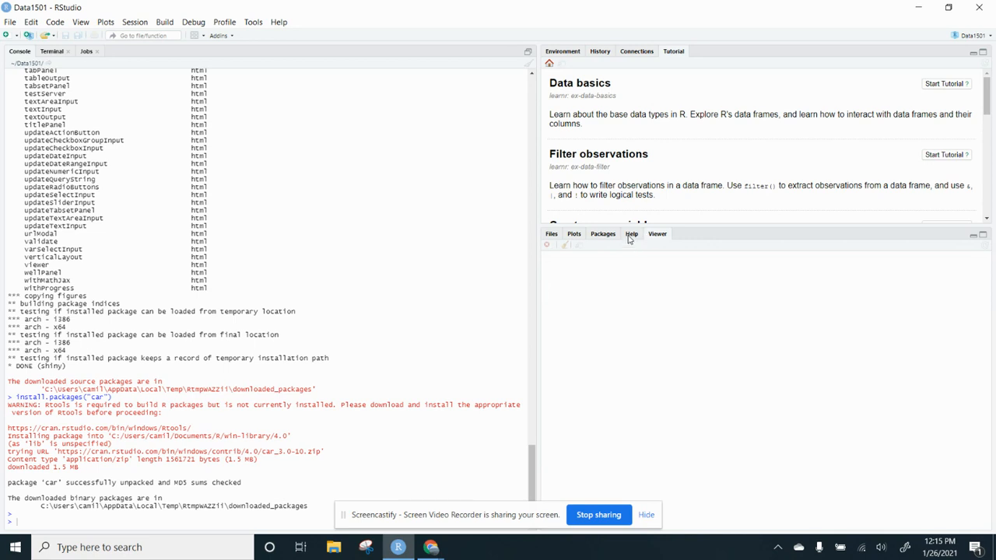
click(630, 239)
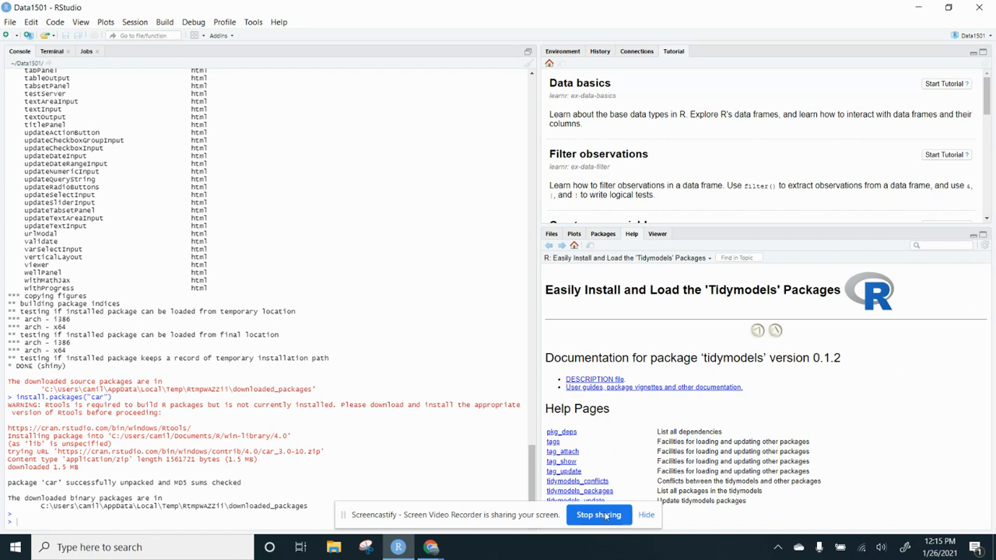
drag(546, 527, 549, 36)
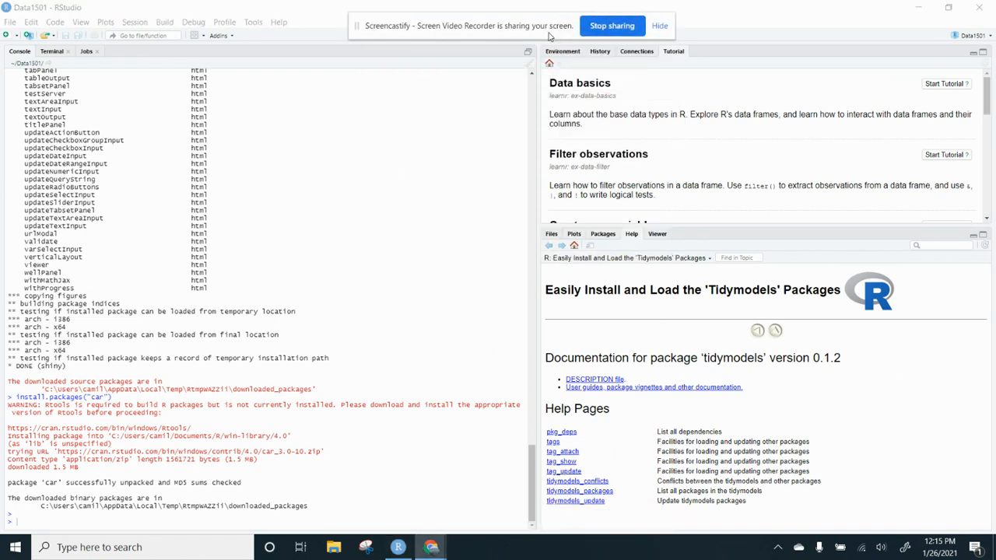
click(583, 491)
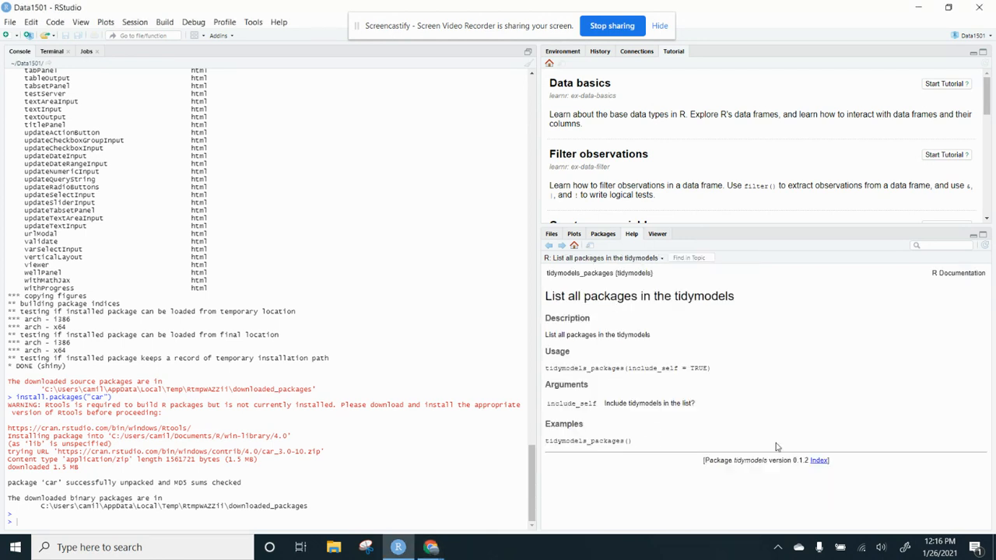
click(676, 258)
Open the documentation of the tidyverse package from the list of installed packages.
click(605, 235)
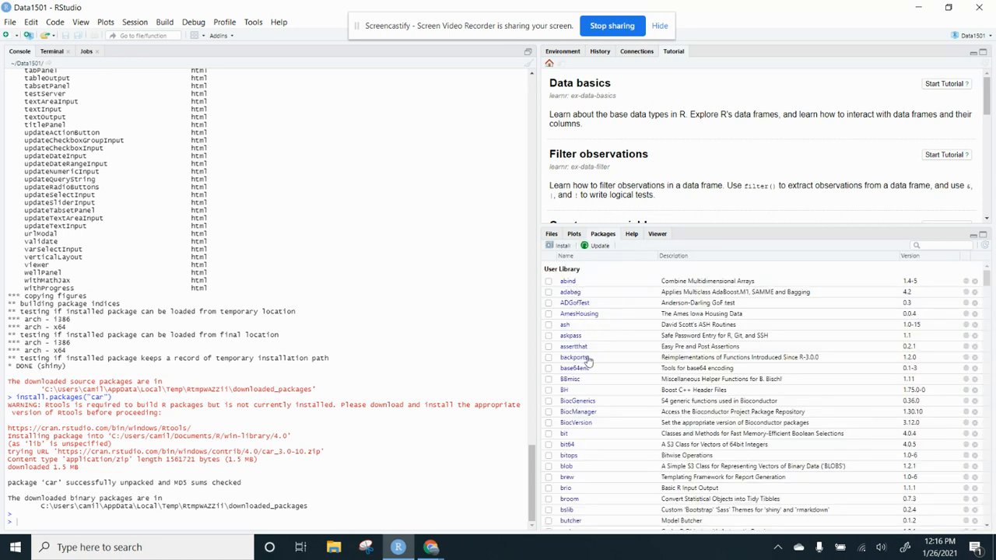
drag(993, 279, 993, 473)
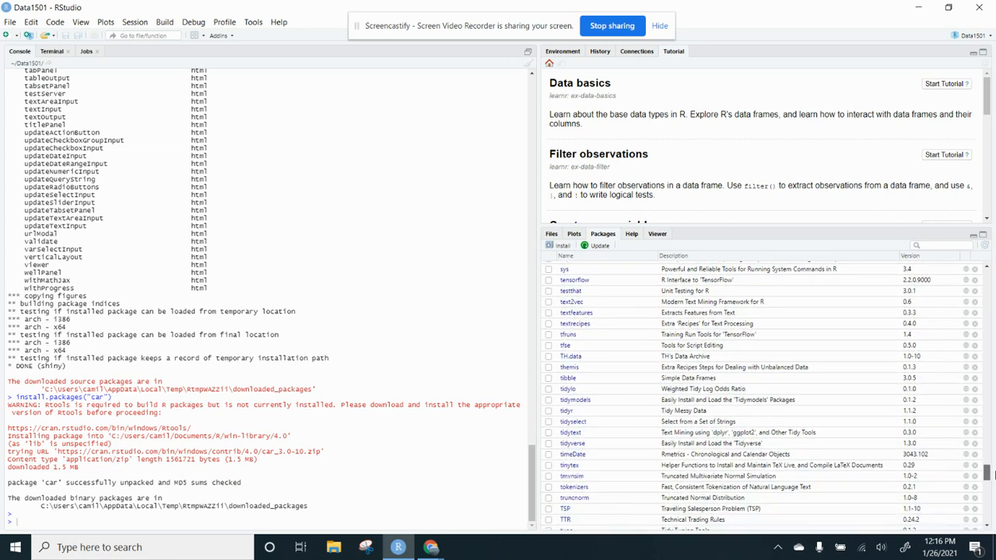
click(568, 444)
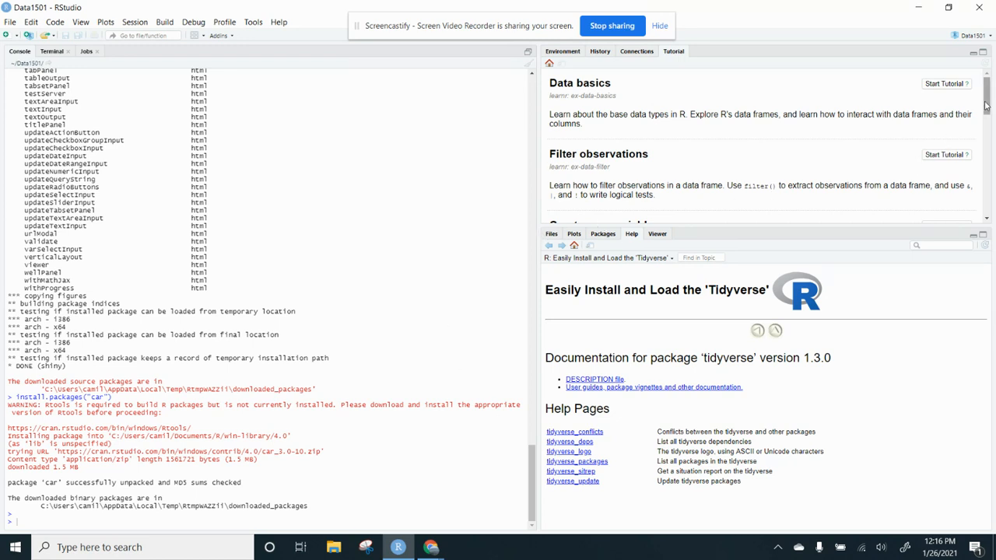
Start the Filter observations tutorial and install its missing dependencies, Lahman and nycflights13.
drag(992, 104, 992, 129)
scroll(994, 137, up, 2)
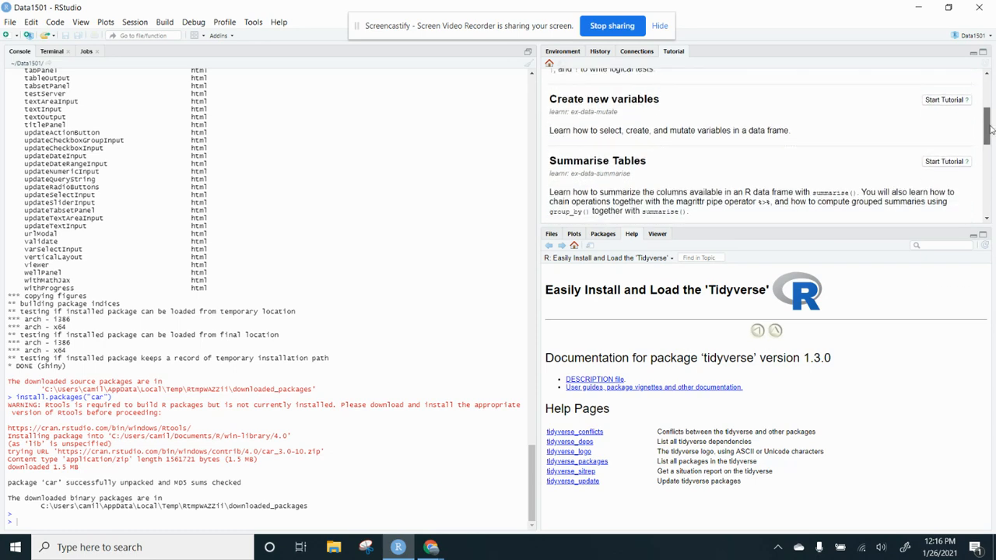
click(943, 94)
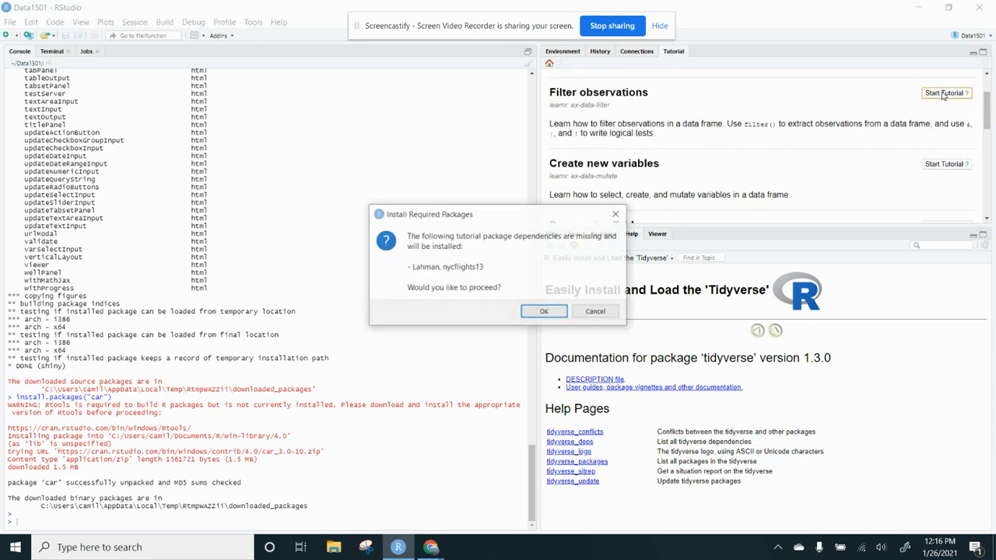
click(544, 312)
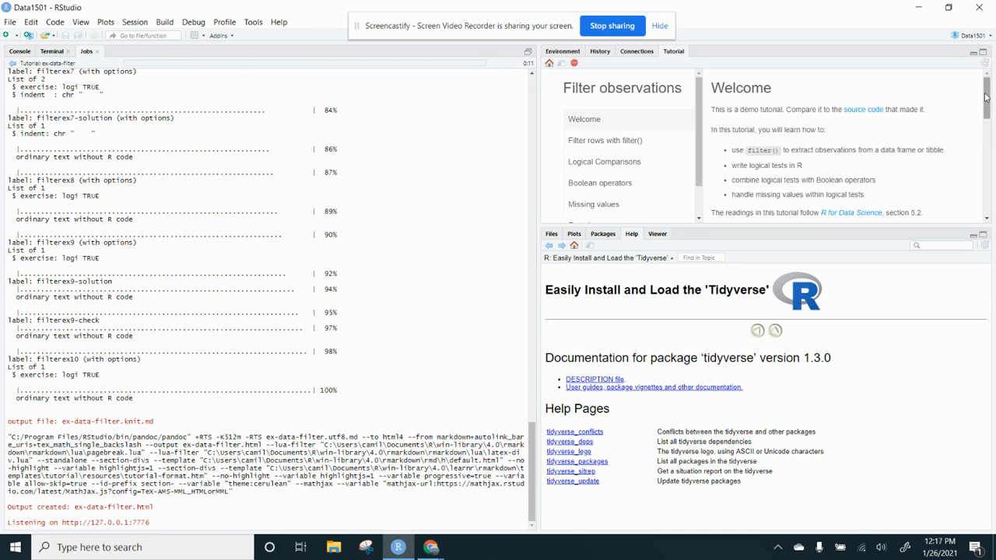
Read the tutorial's Welcome section, view its linked R for Data Science website in Chrome and return to RStudio.
drag(985, 96, 985, 105)
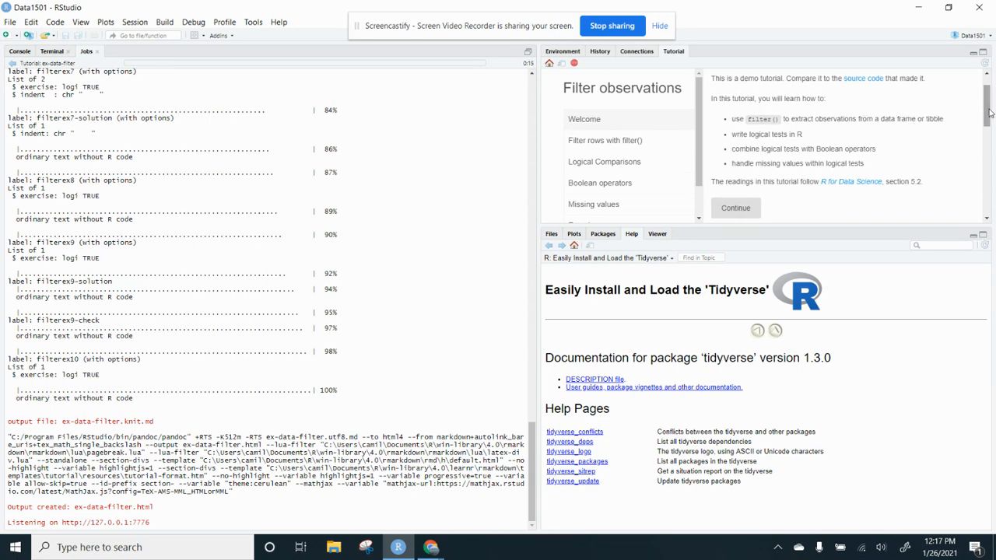
scroll(986, 105, down, 1)
click(760, 140)
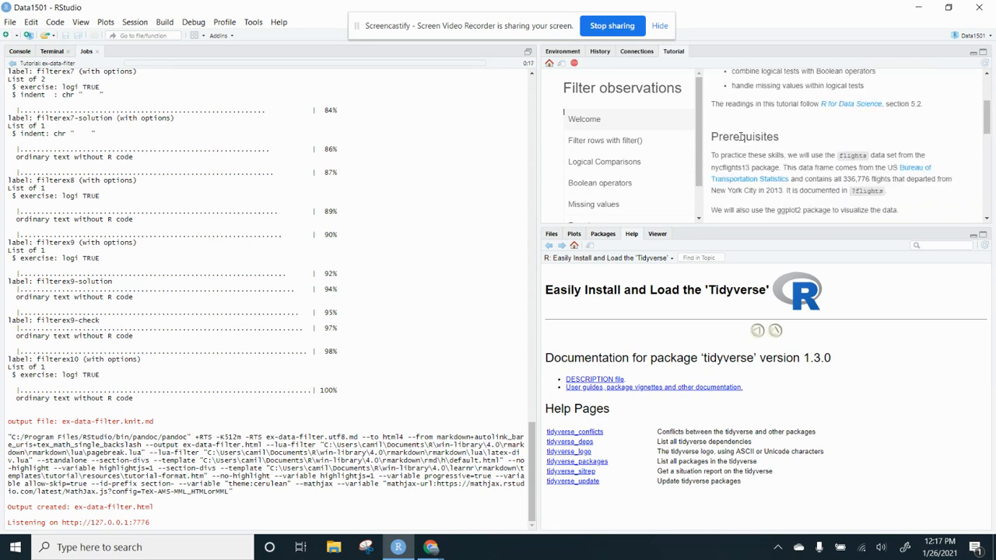
drag(985, 113, 984, 97)
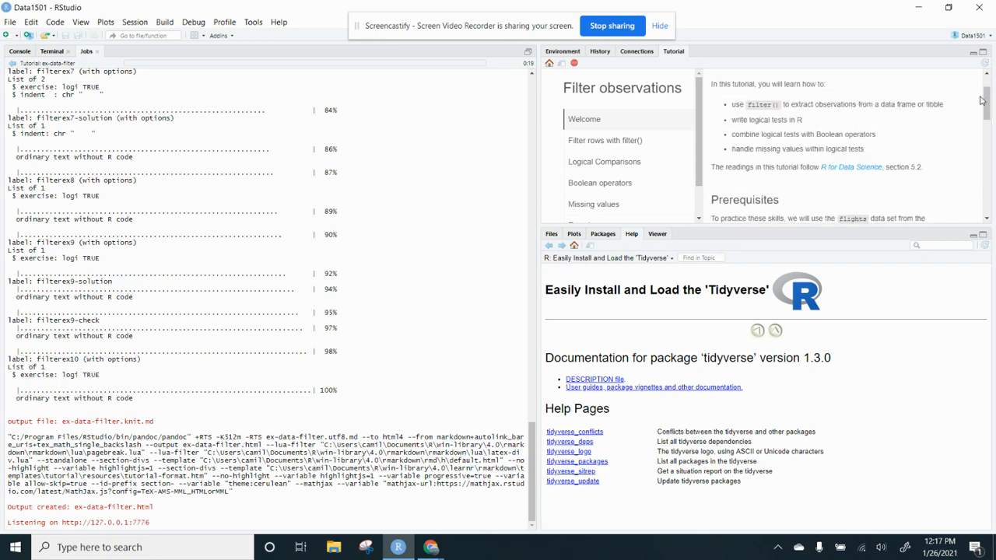
click(836, 167)
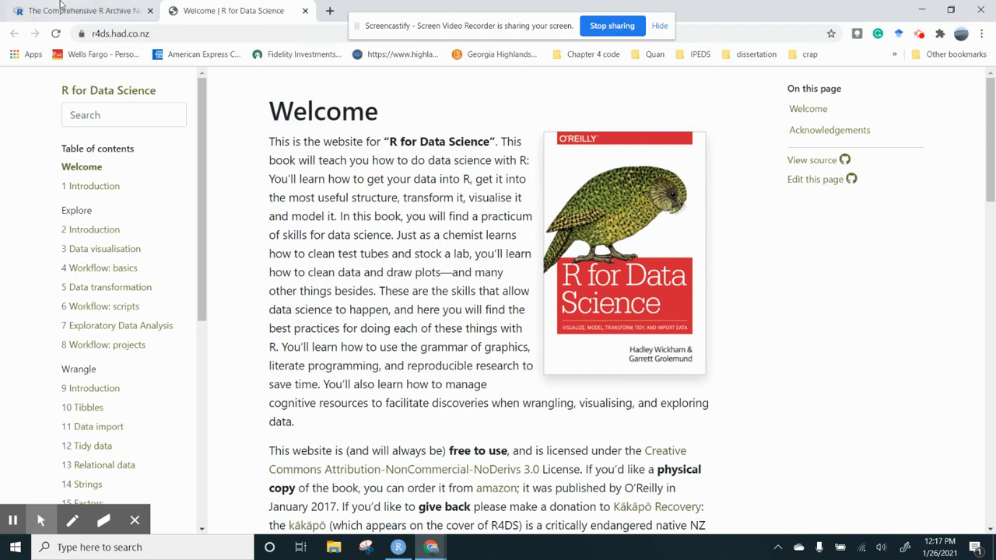
click(400, 548)
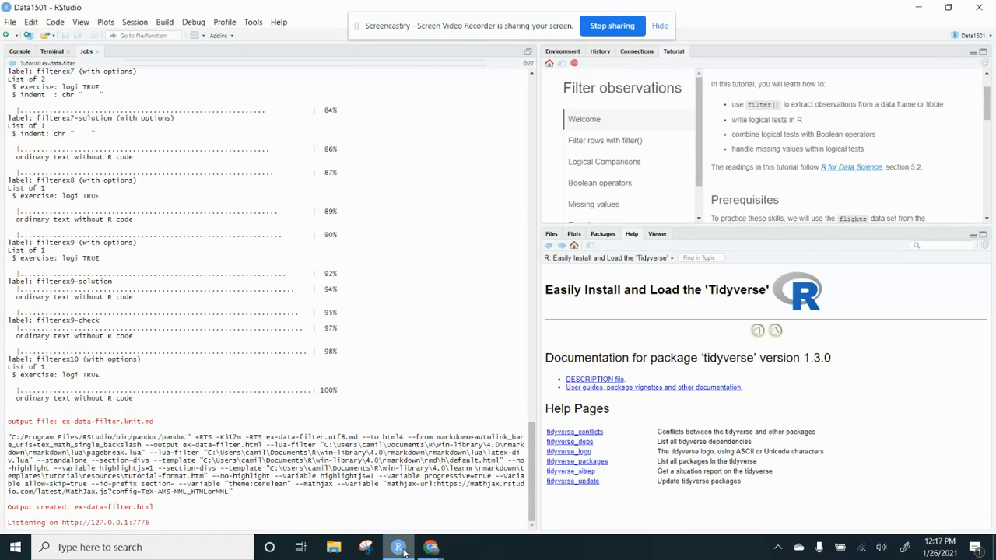